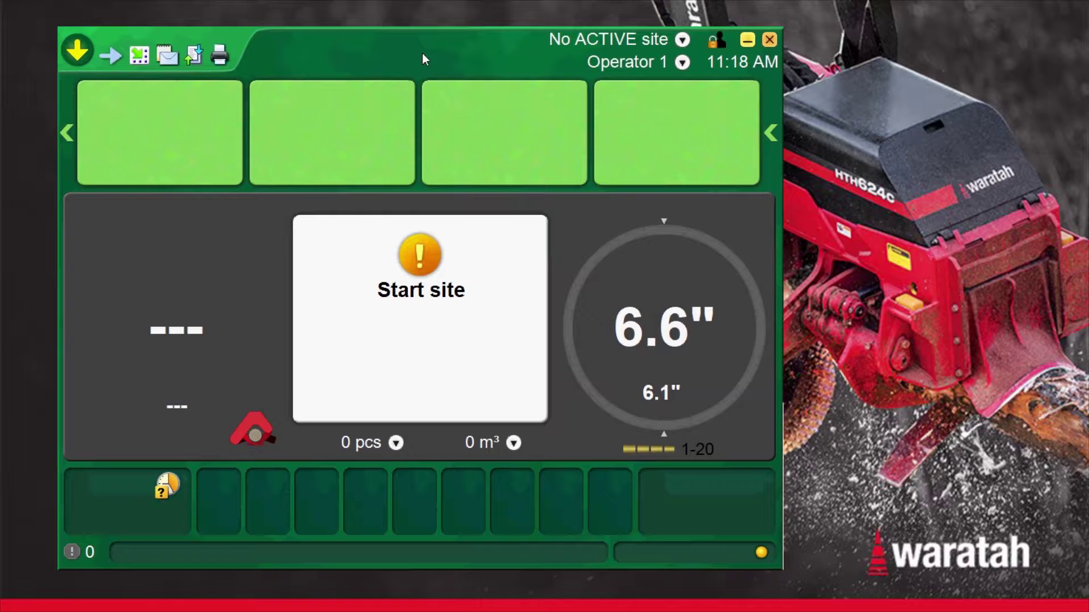
Open the No ACTIVE site dropdown and close it again without choosing an action.
click(683, 40)
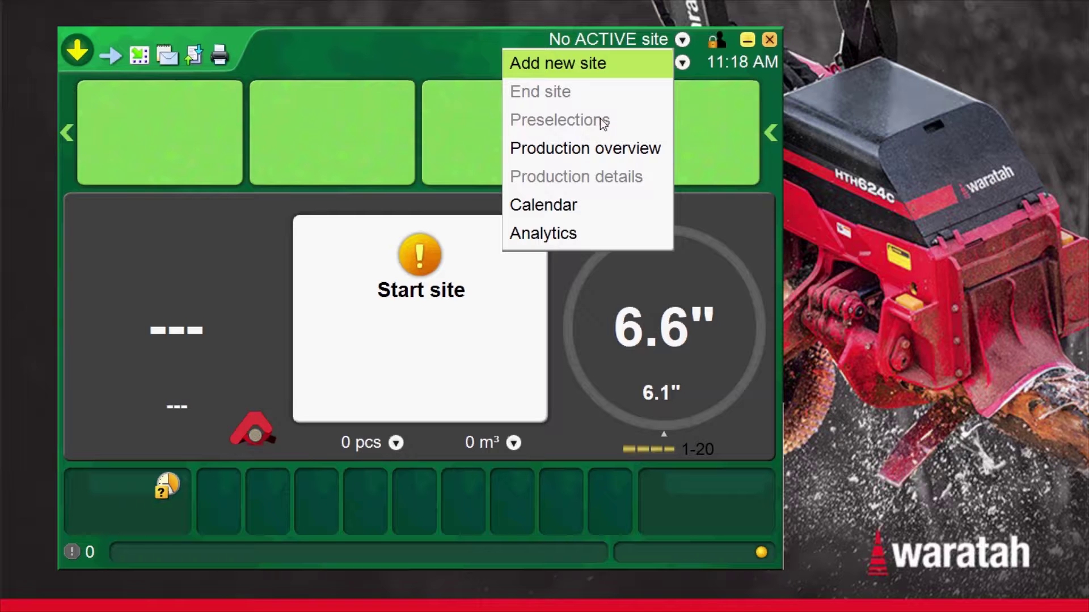
click(411, 47)
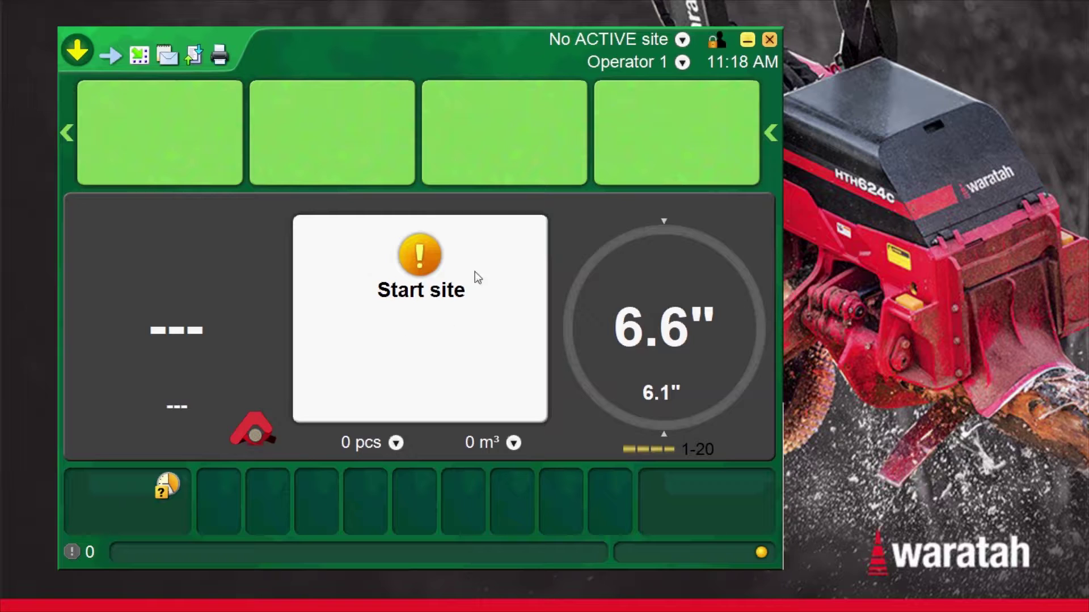
From the felling site list, add a new site that takes its settings from a file.
click(422, 326)
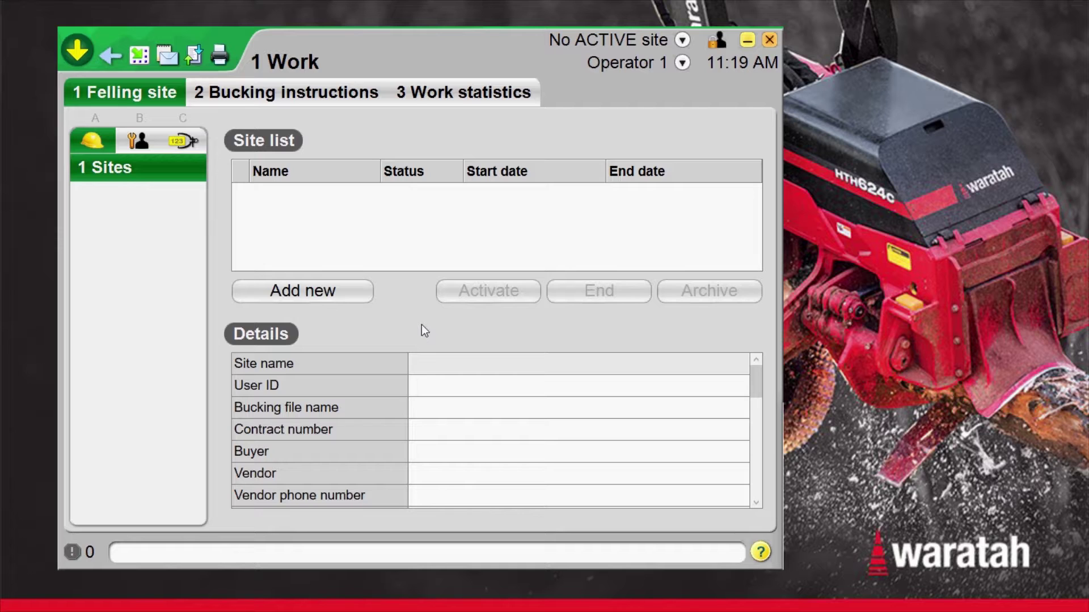
click(348, 294)
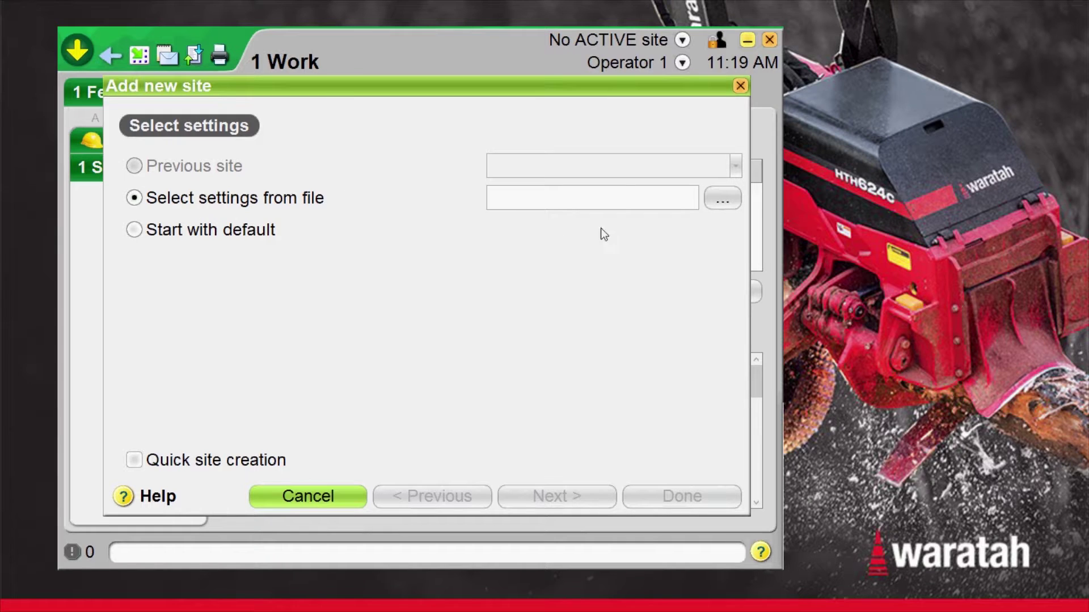
click(727, 201)
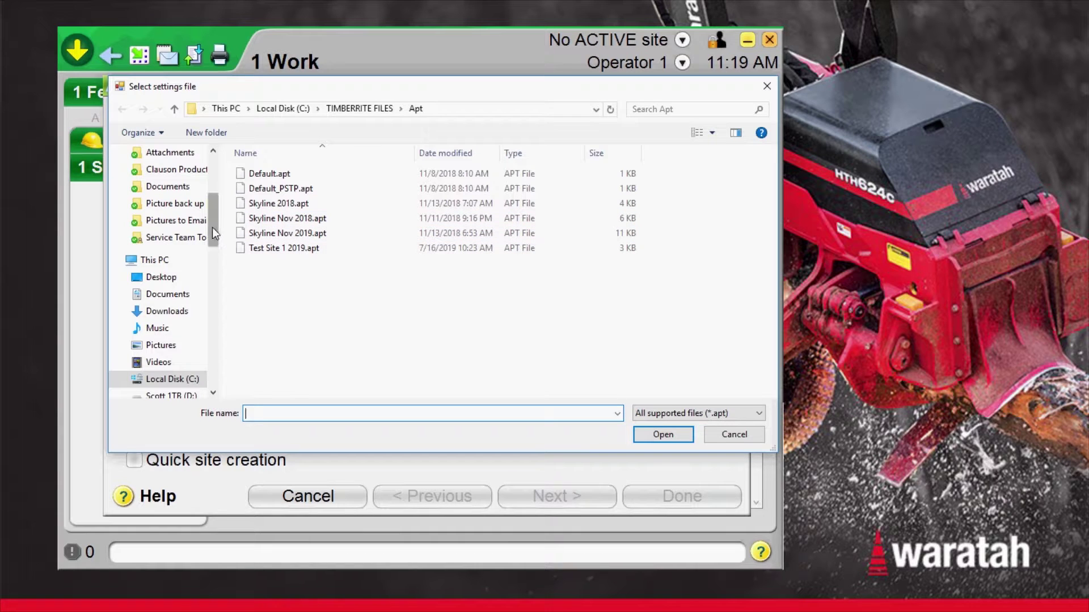
Load Test Site 1.apt from USB Drive (F:) > Saved cutting lists as the settings file.
drag(212, 227, 214, 266)
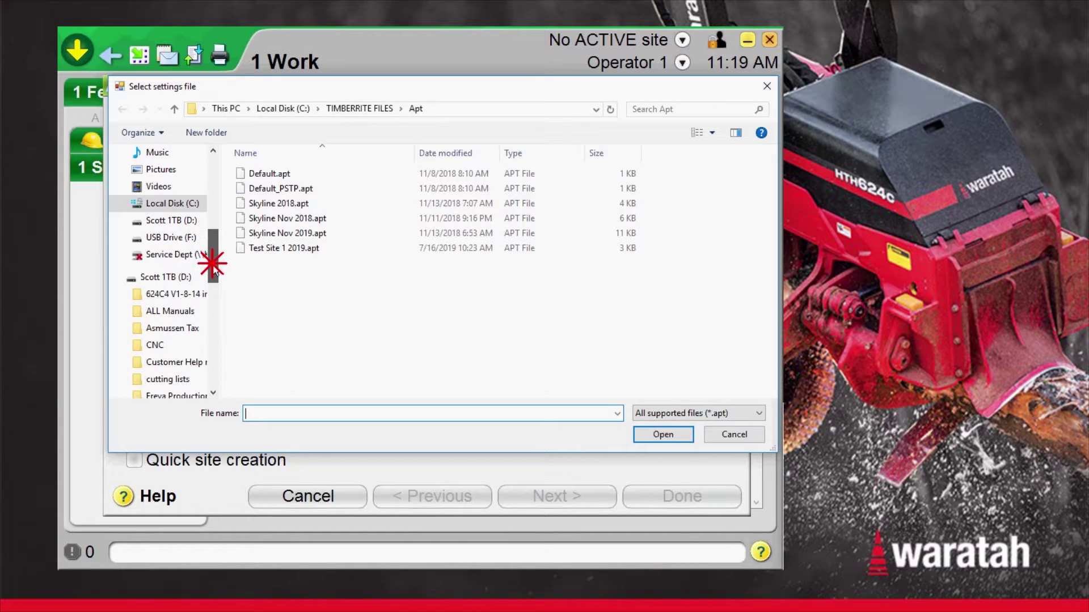
click(167, 241)
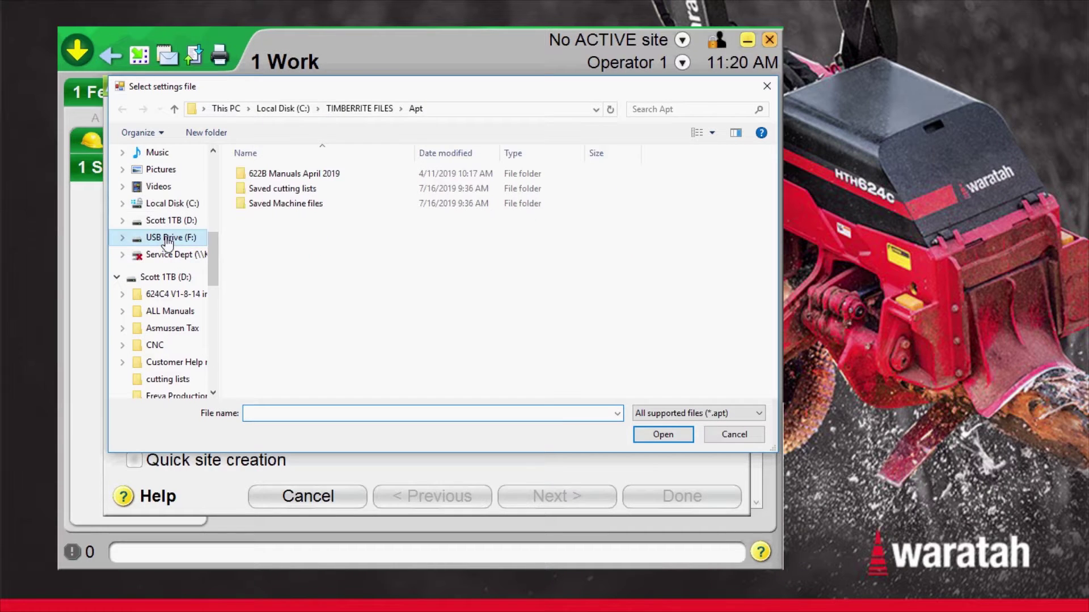
double_click(268, 188)
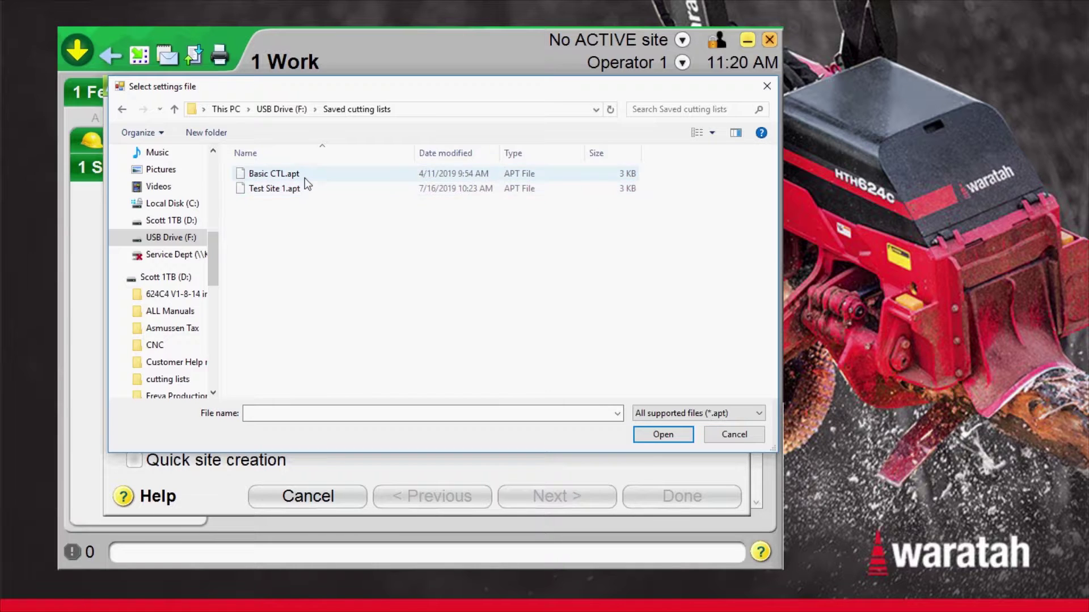
click(260, 194)
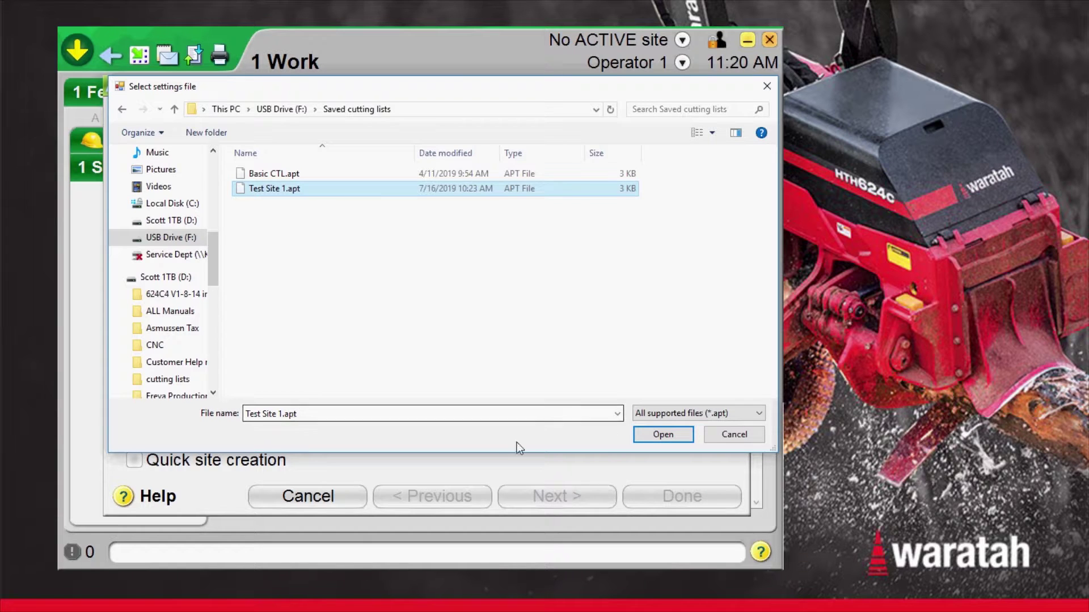
click(664, 435)
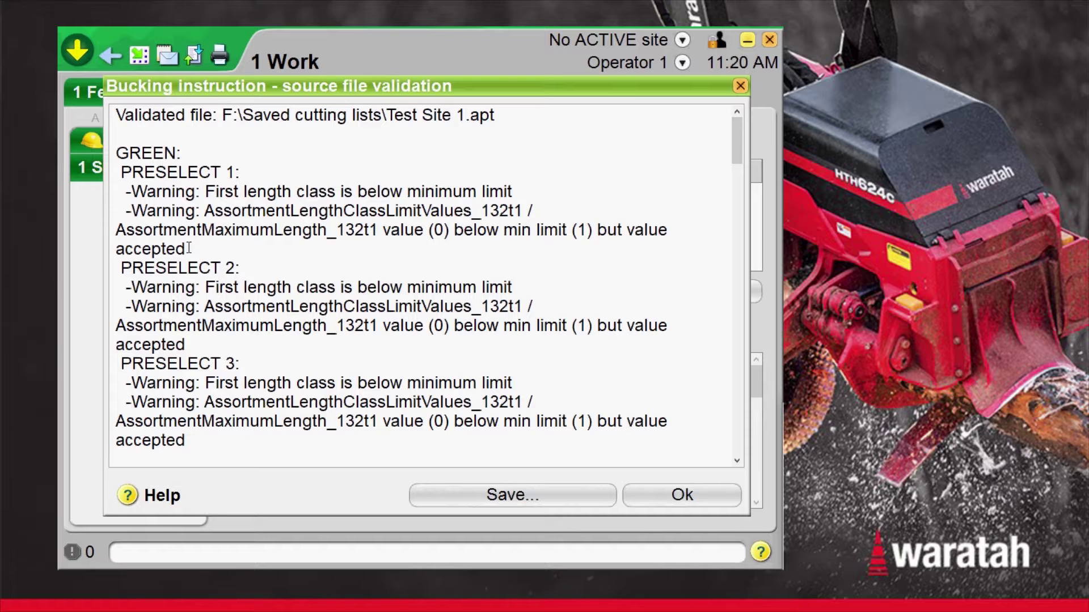
Accept the validation report and advance to site information for Test Site 1 2019.
click(682, 499)
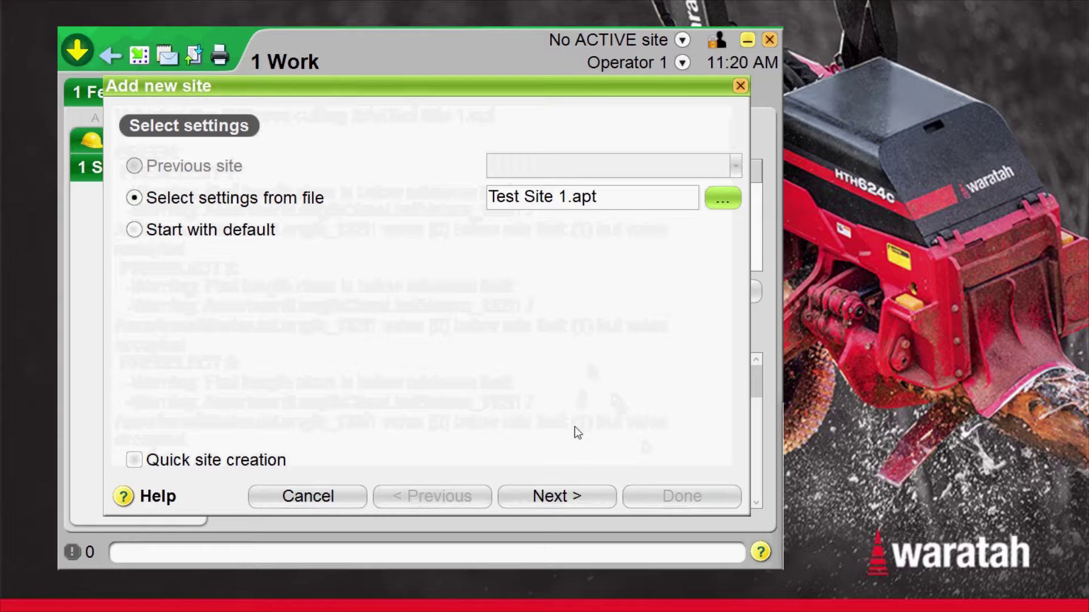
click(559, 496)
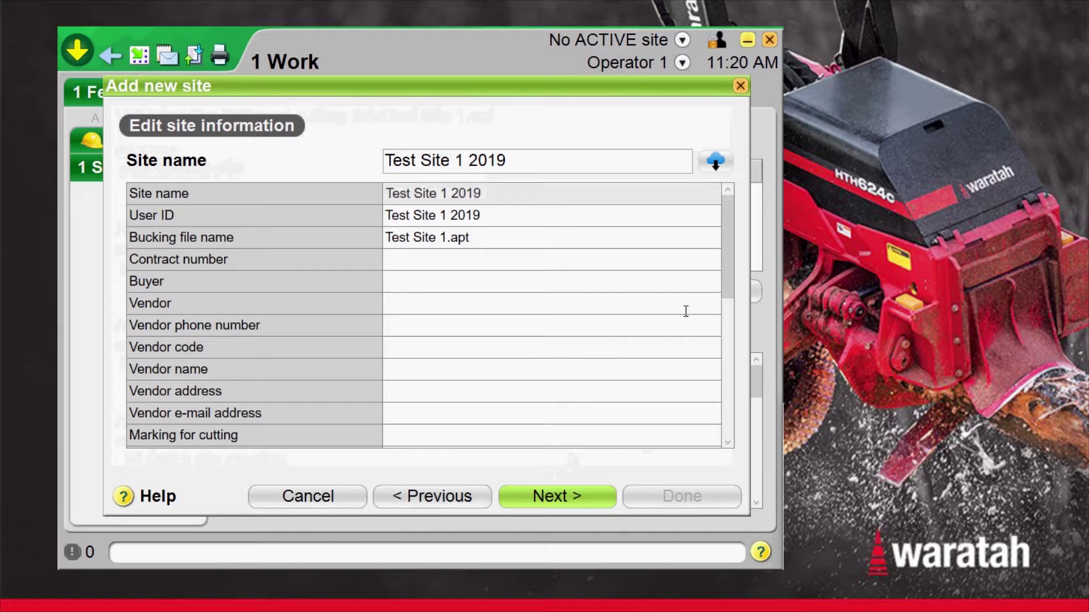
Review the site information, keep Activate now, and finish creating Test Site 1 2019.
click(723, 270)
mouse_move(724, 271)
mouse_down()
mouse_move(726, 417)
mouse_move(716, 262)
mouse_up()
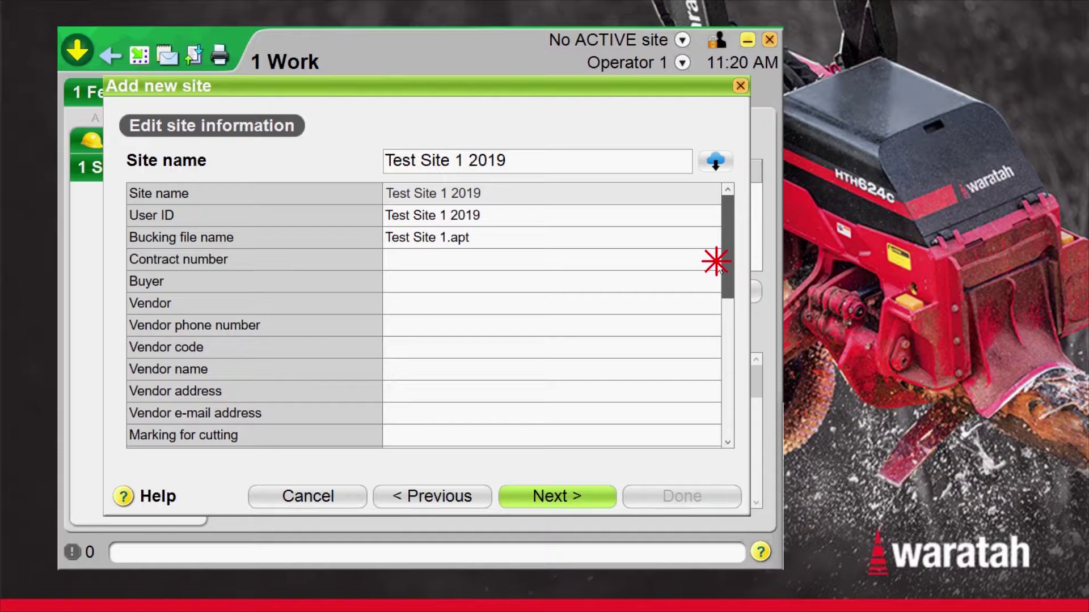
click(562, 497)
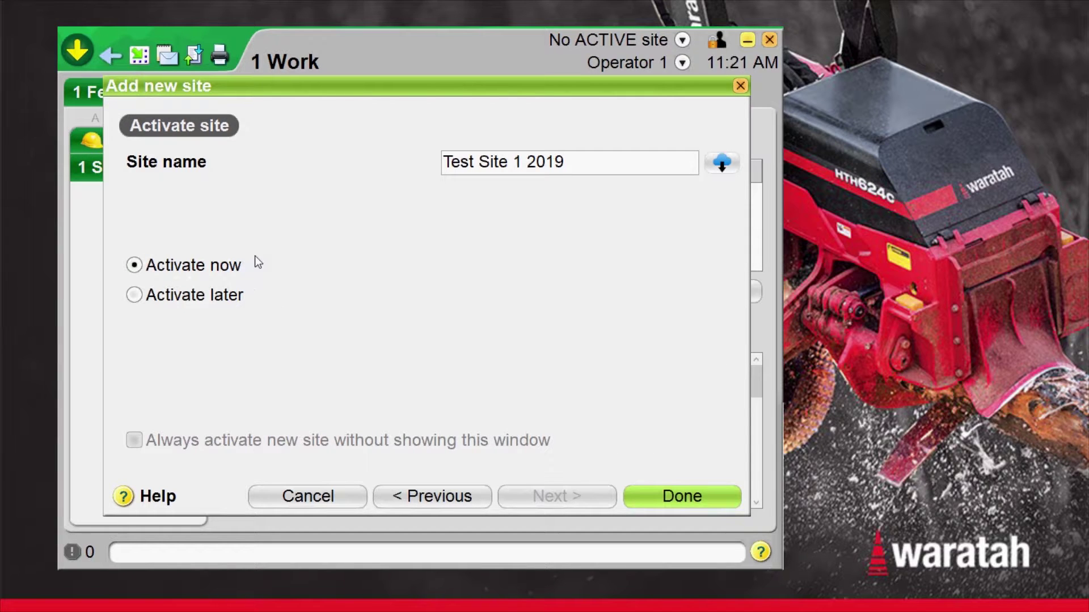
click(682, 495)
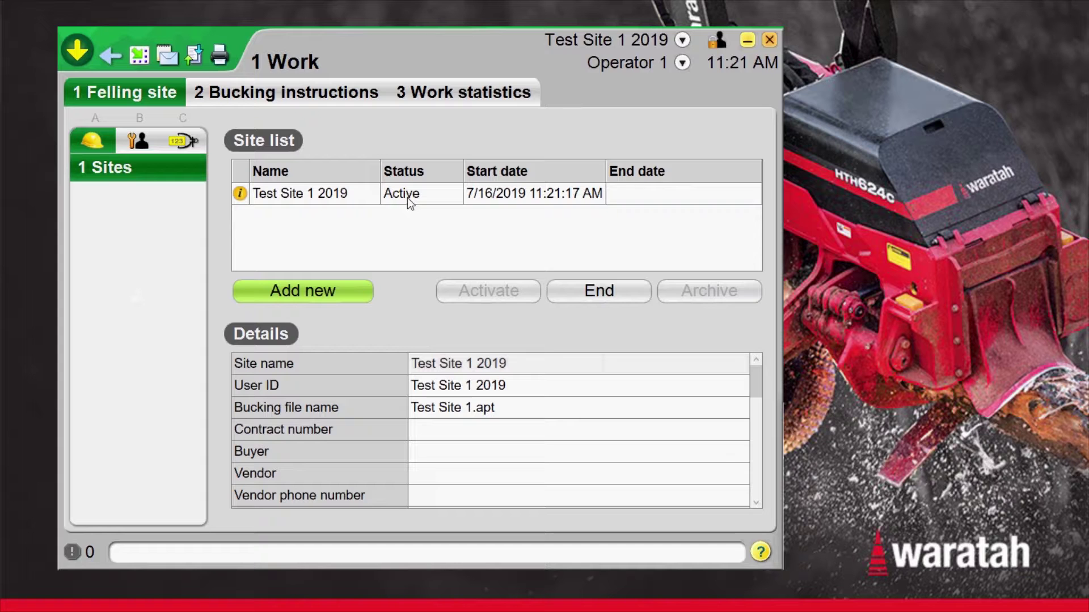
Check Test Site 1 2019's information, return to the main screen, and reopen the site actions list.
click(240, 194)
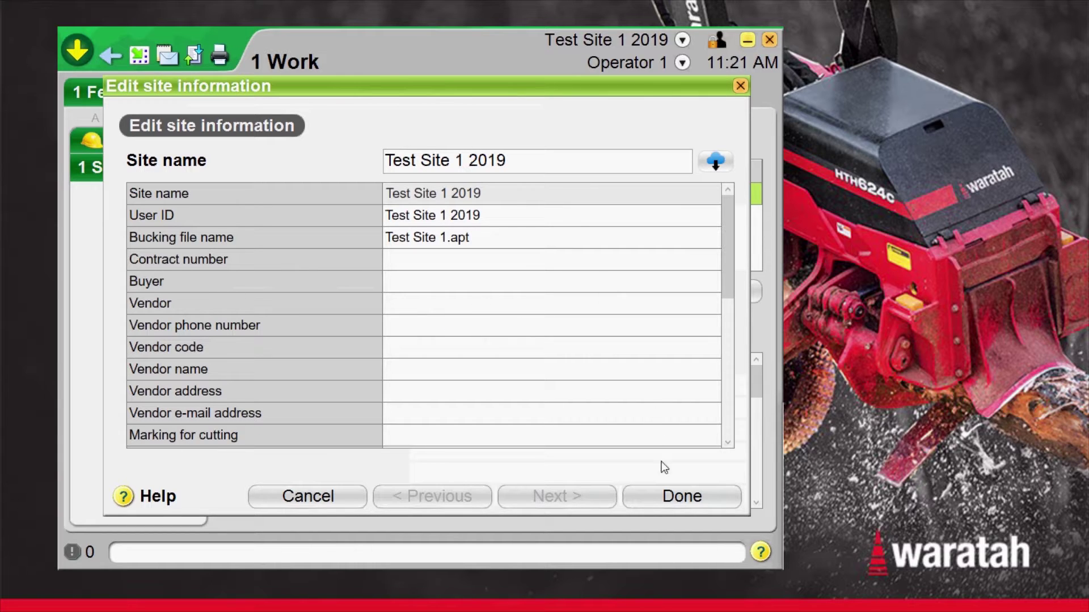
click(673, 498)
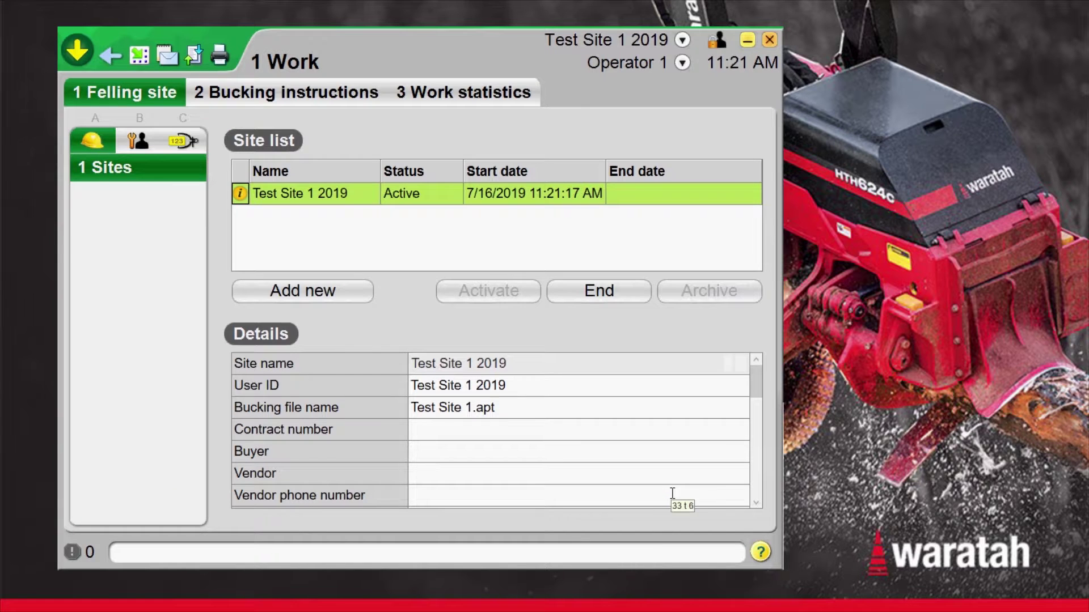
click(109, 56)
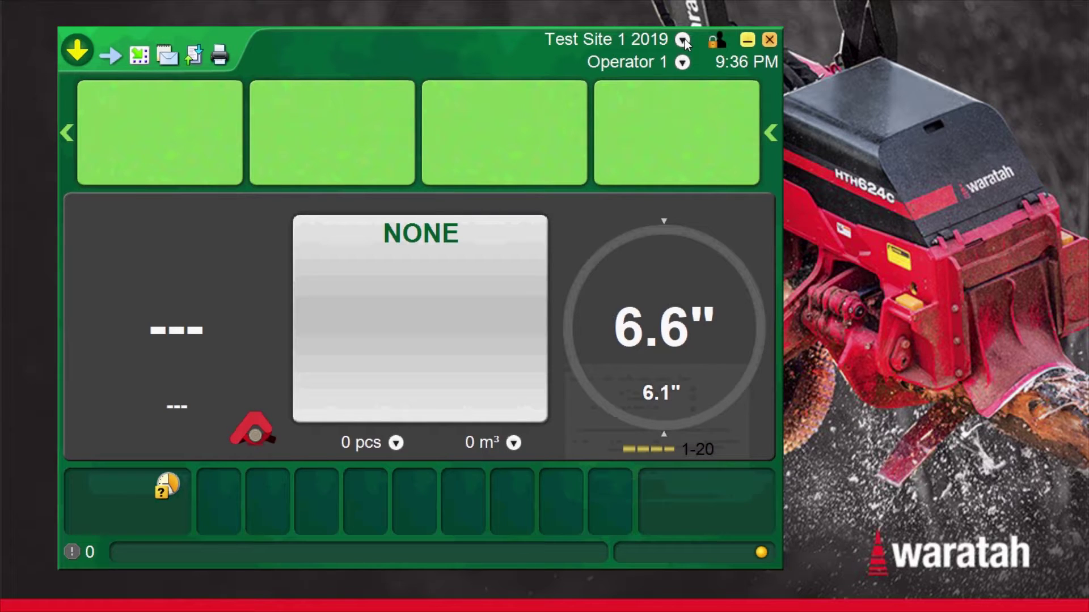
click(683, 41)
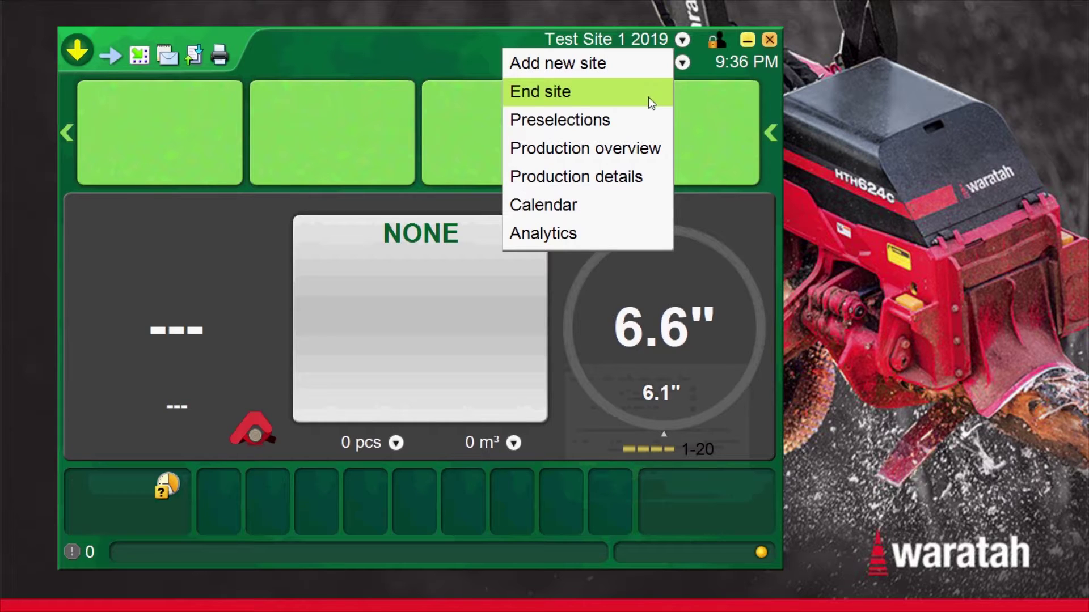
click(596, 119)
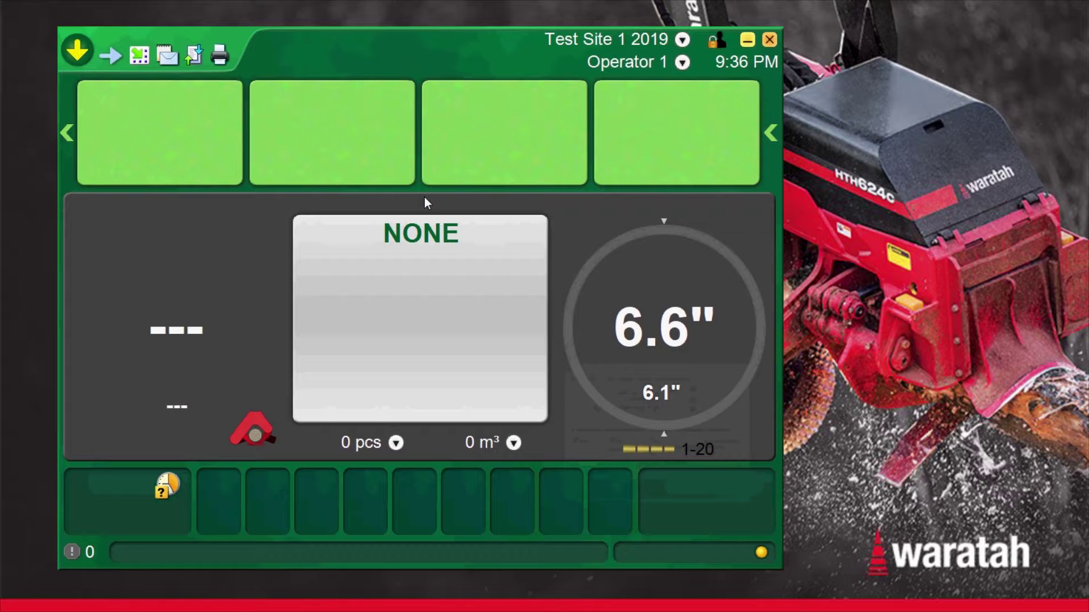
click(78, 51)
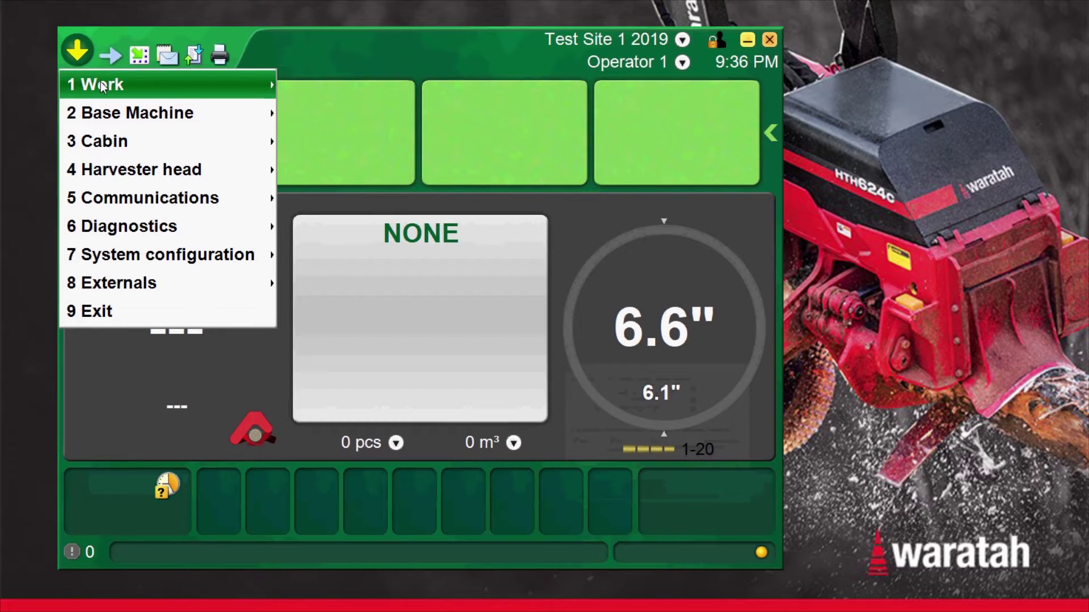
Go to Work > Felling site > Sites and begin adding another new site.
mouse_move(103, 86)
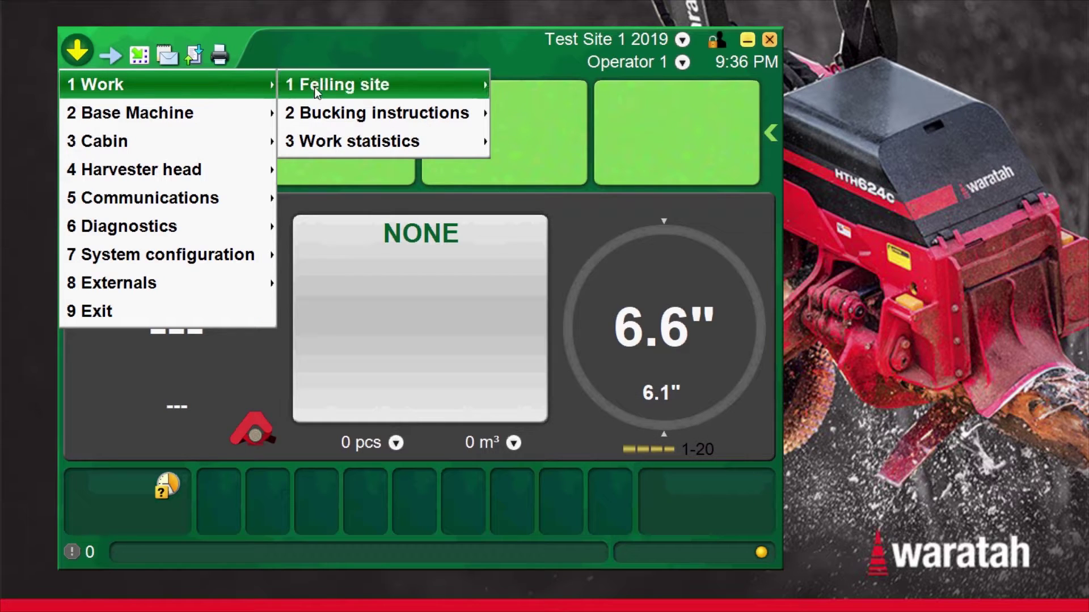
mouse_move(316, 88)
click(529, 84)
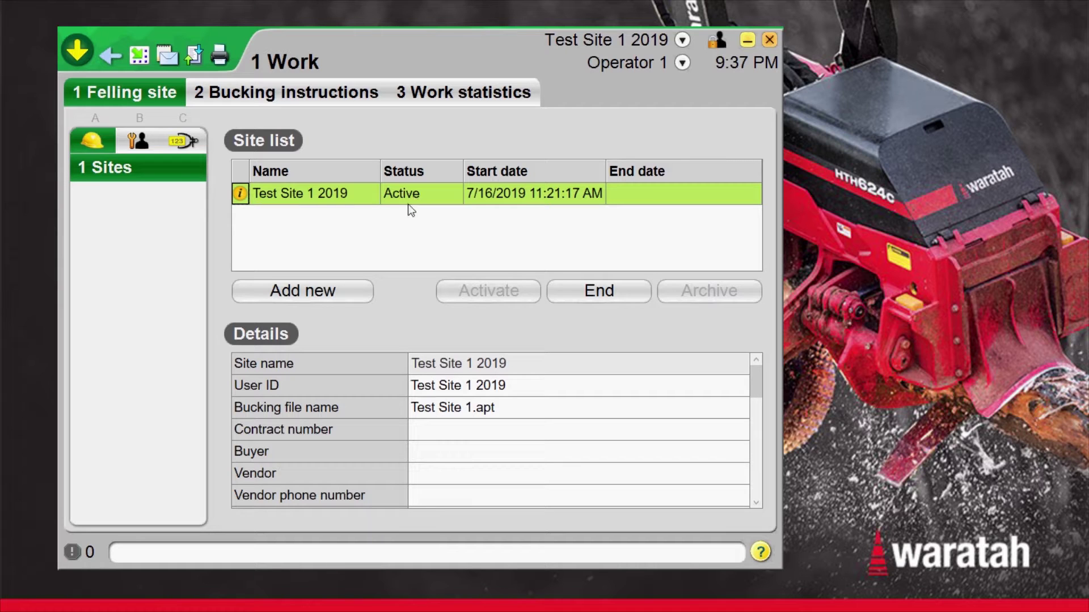
click(357, 295)
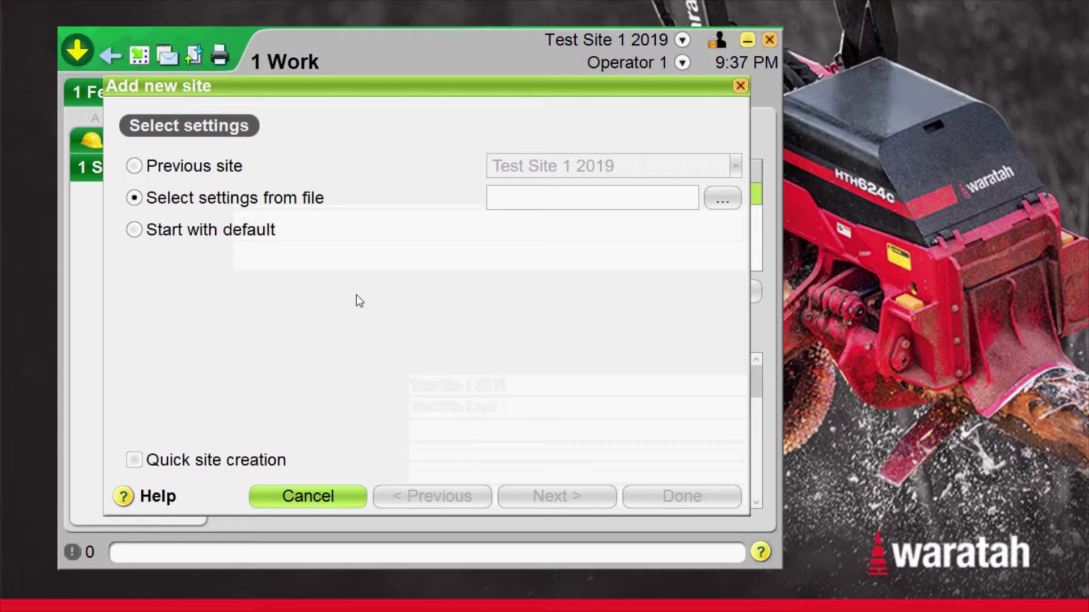
Base the new site on the previous site's settings and name it Test Site 2 2019.
click(135, 166)
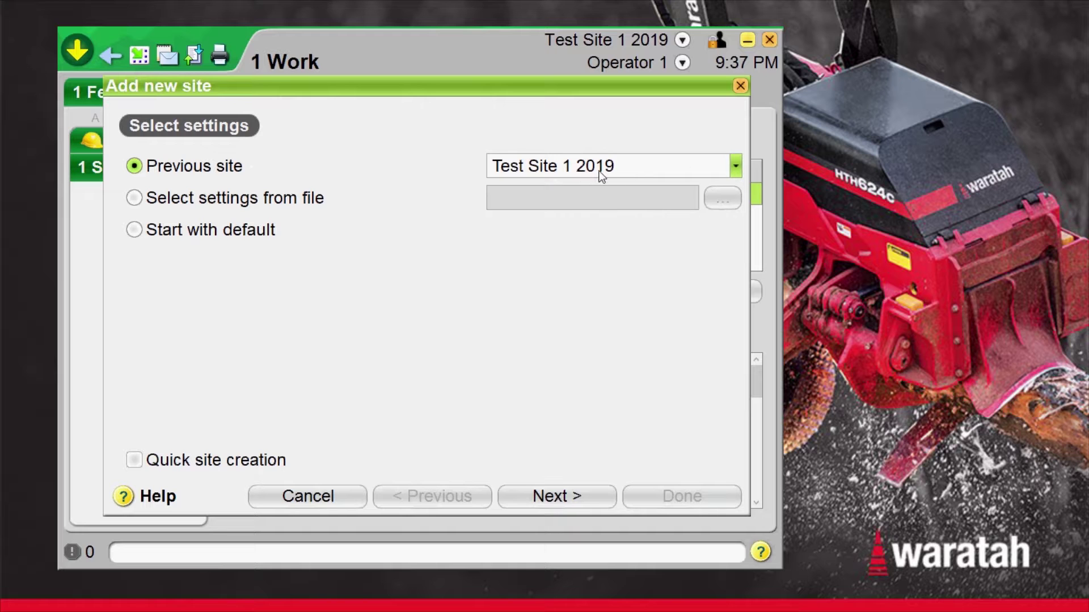
click(587, 495)
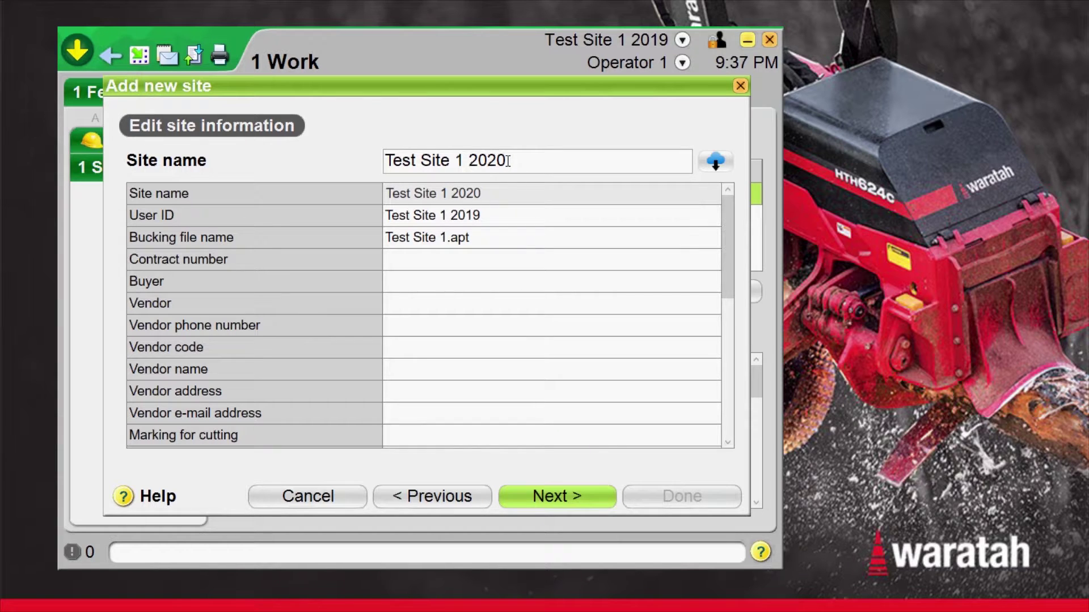
click(507, 161)
click(508, 161)
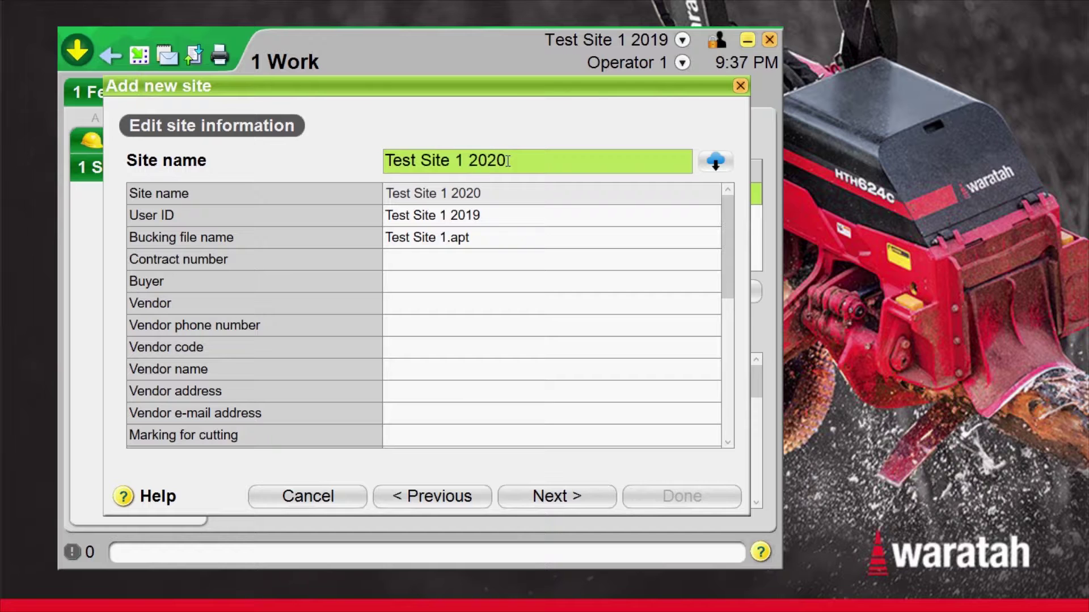
key(BackSpace)
key(BackSpace)
key(BackSpace)
key(BackSpace)
key(BackSpace)
key(BackSpace)
text(2 2019)
Set Test Site 2 2019 to activate later and finish creating it.
click(548, 502)
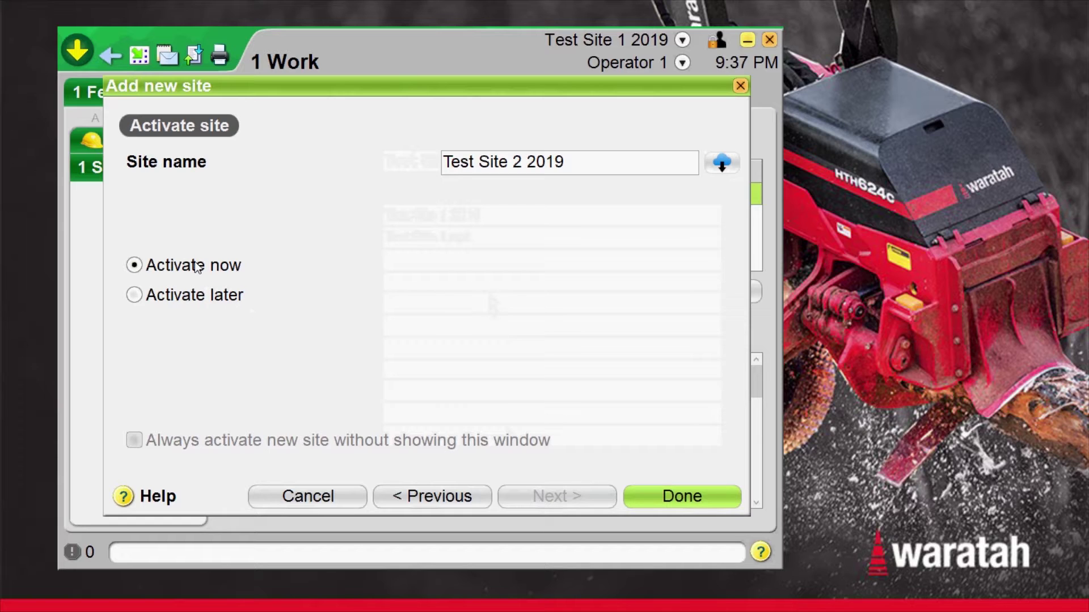
click(134, 295)
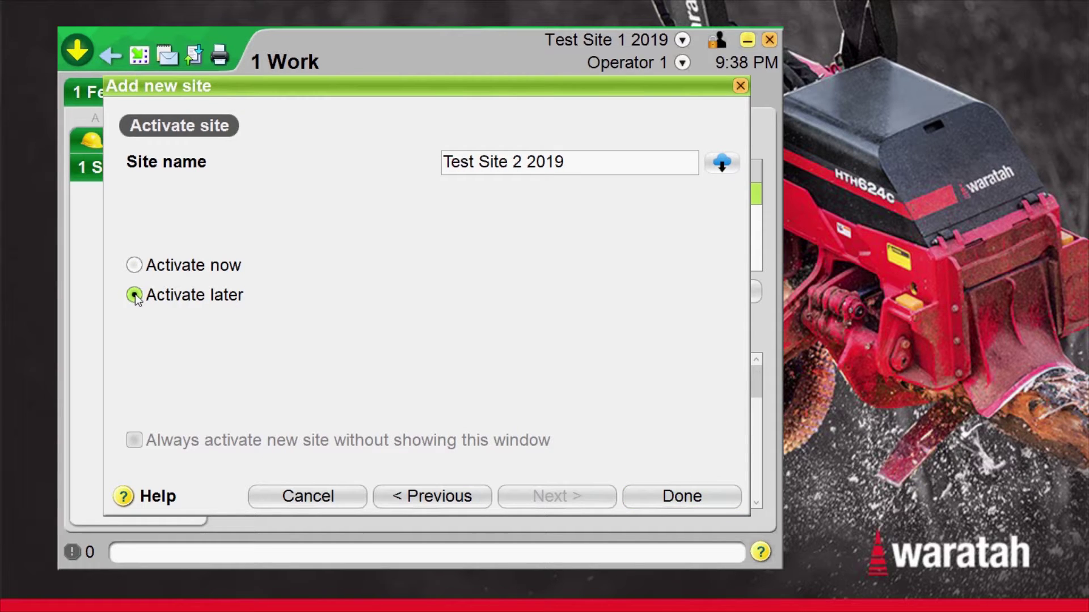
click(669, 495)
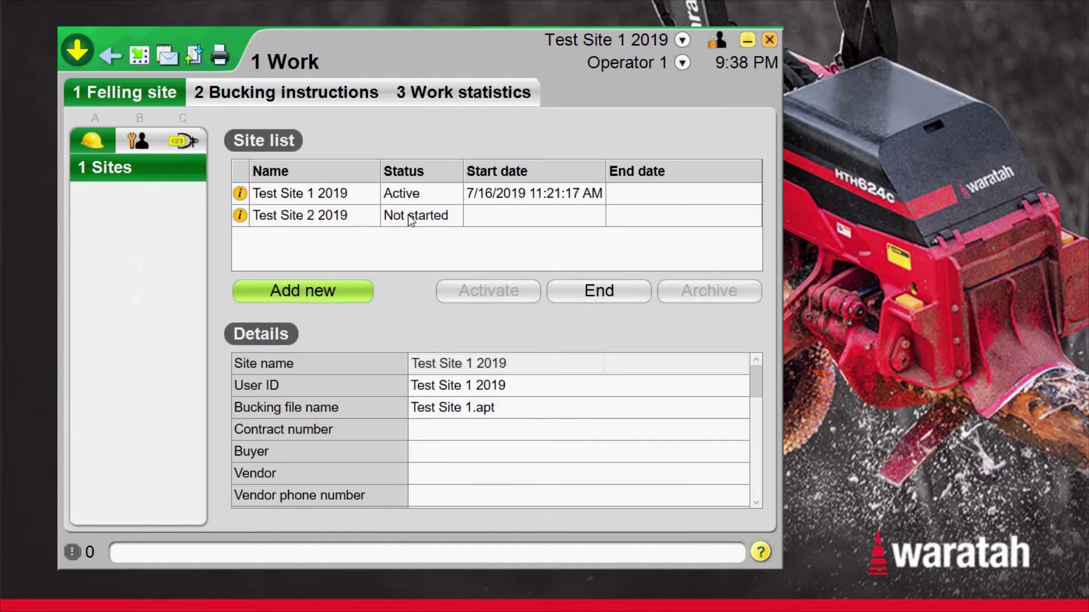
Activate Test Site 2 2019, then make Test Site 1 2019 the active site again.
click(415, 237)
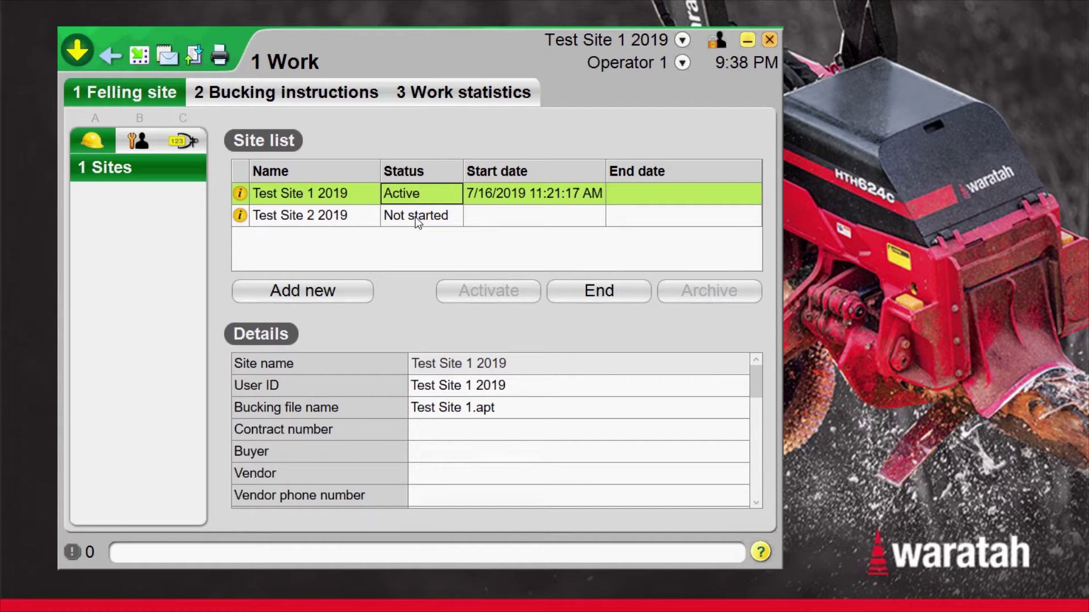
click(415, 216)
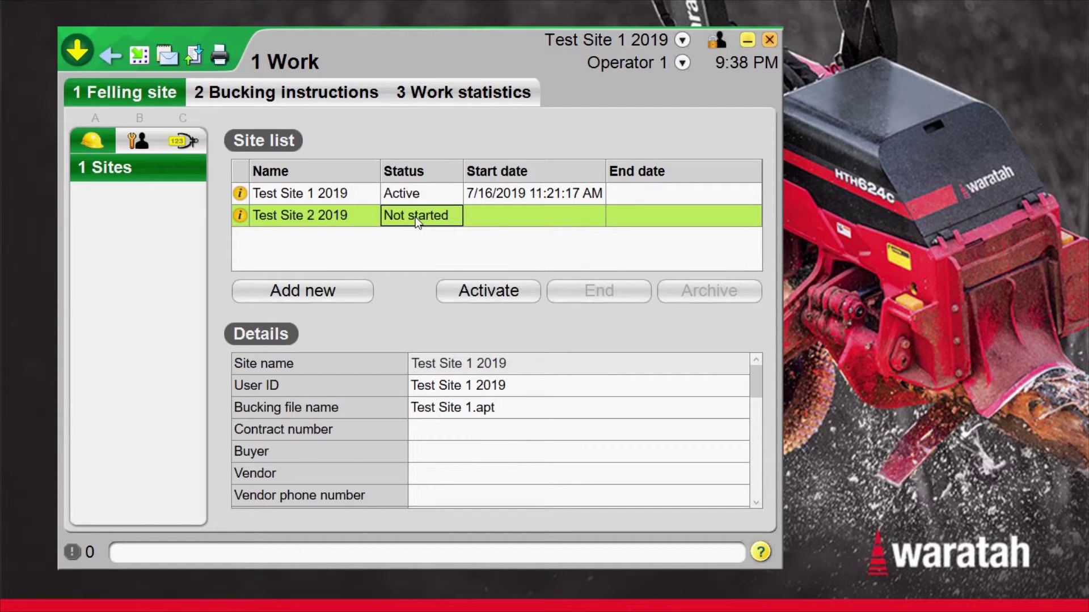
click(484, 287)
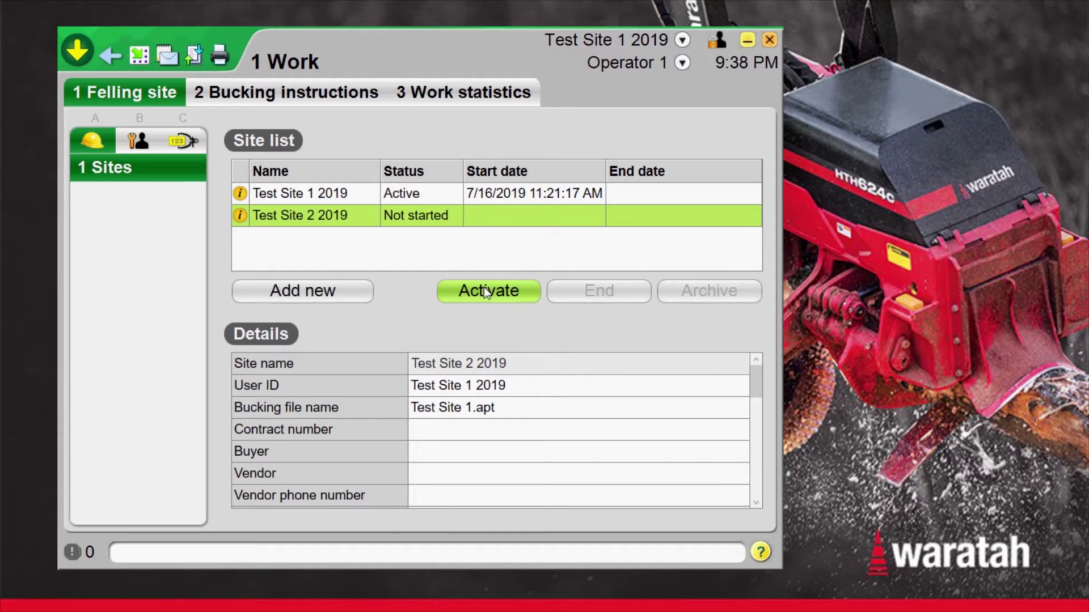
click(484, 289)
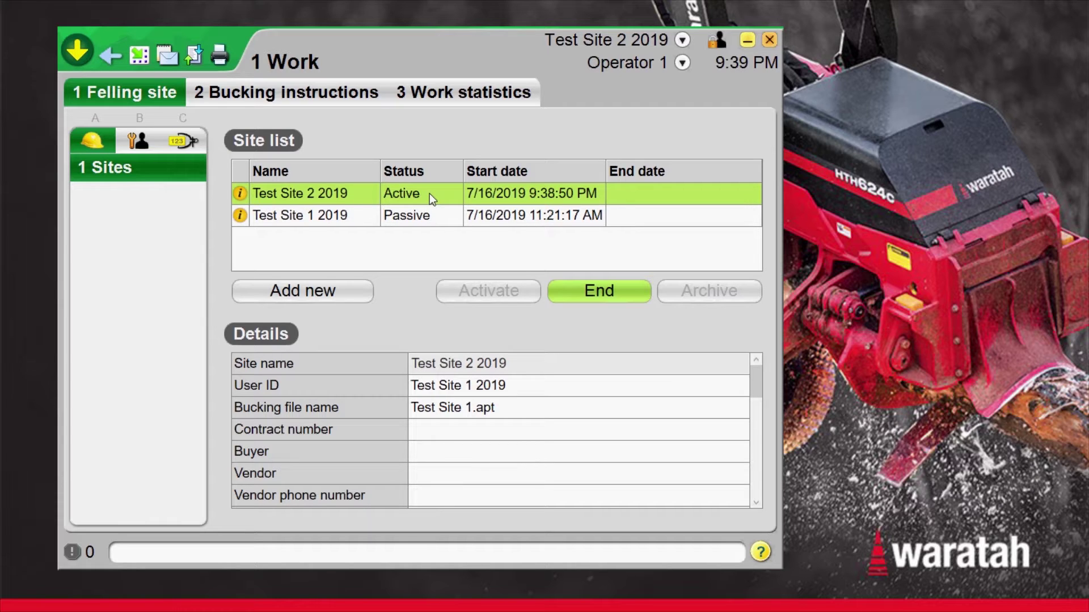
click(443, 220)
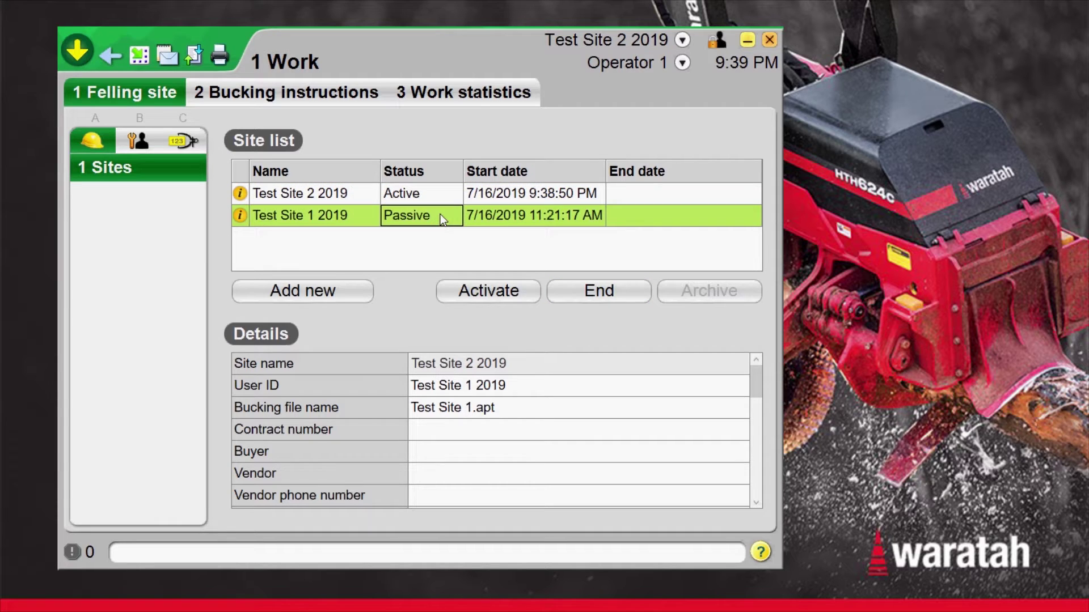
click(479, 293)
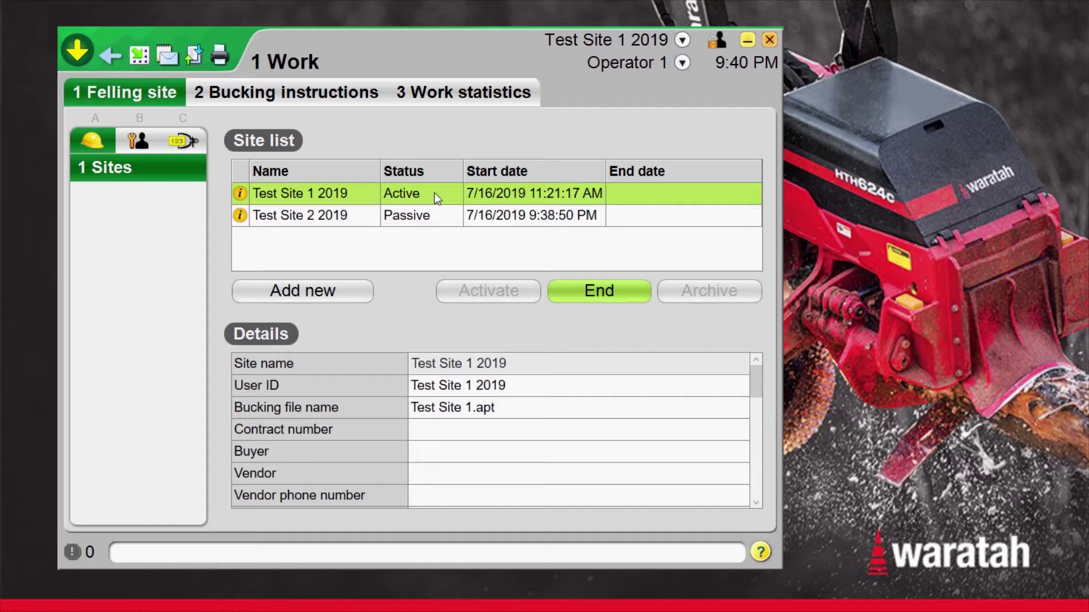
End Test Site 1 2019, activate Test Site 2 2019, and reselect the ended Test Site 1 2019.
click(596, 299)
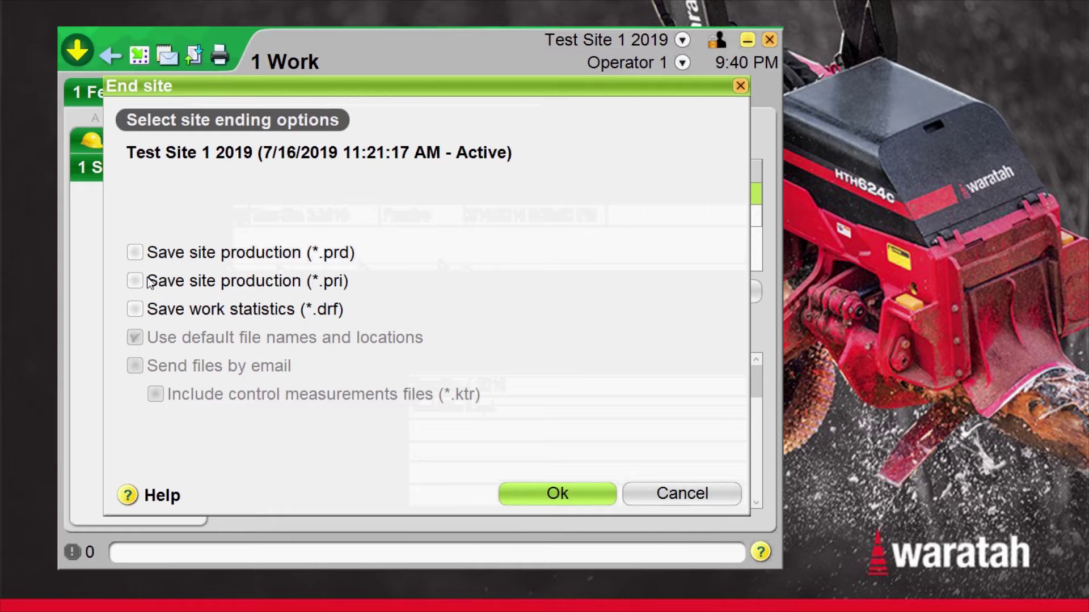
click(558, 495)
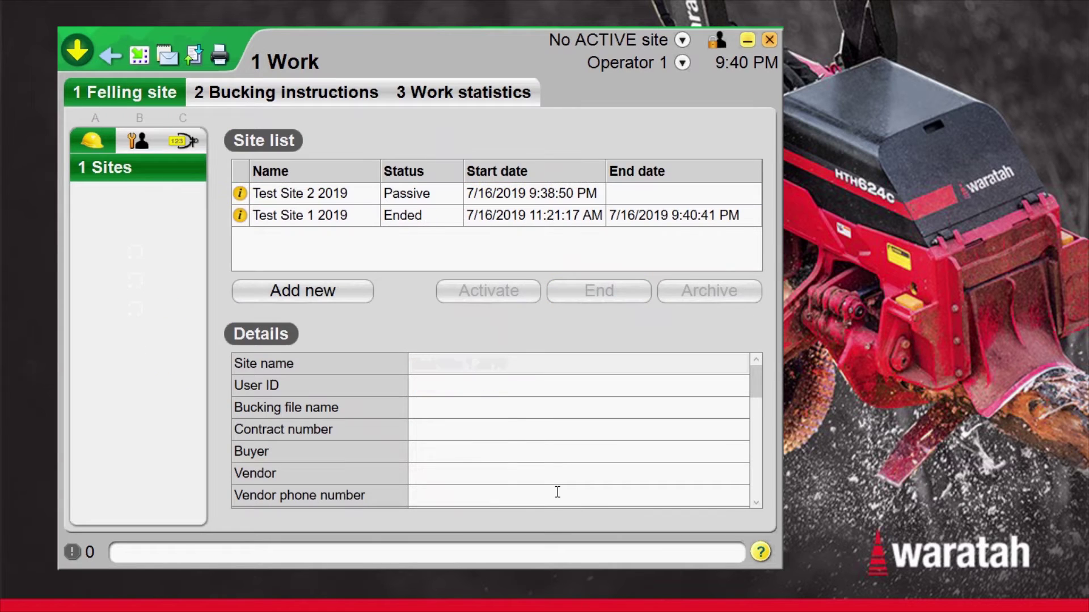
click(441, 194)
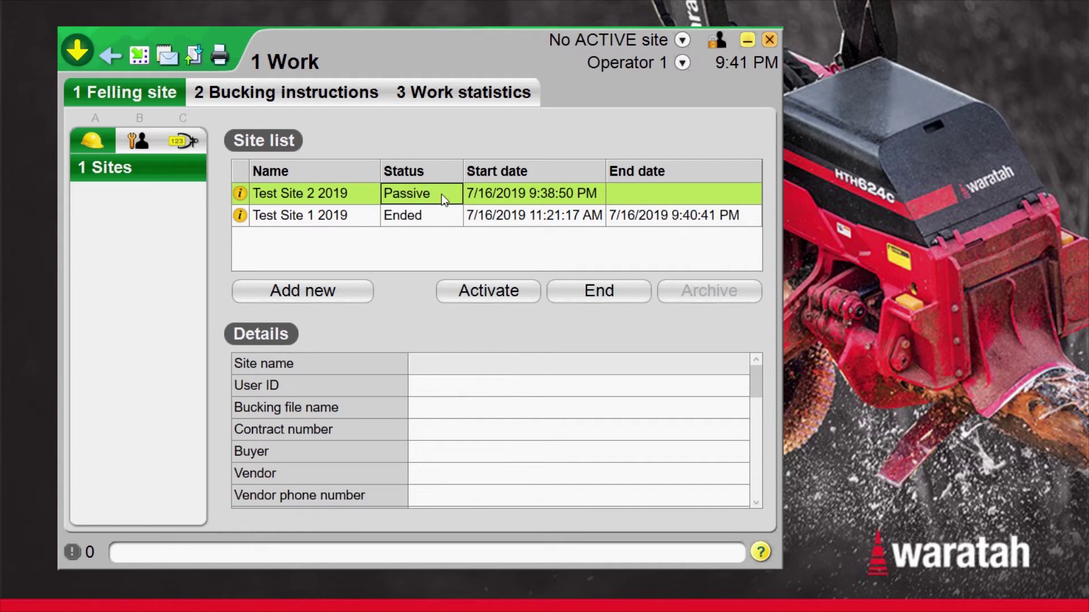
click(479, 290)
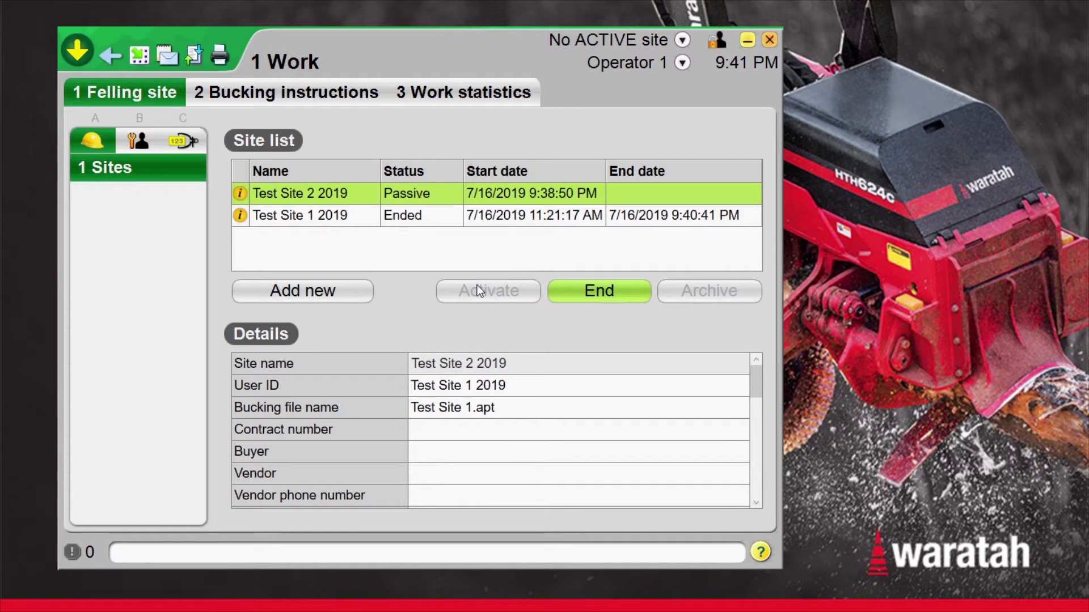
click(454, 216)
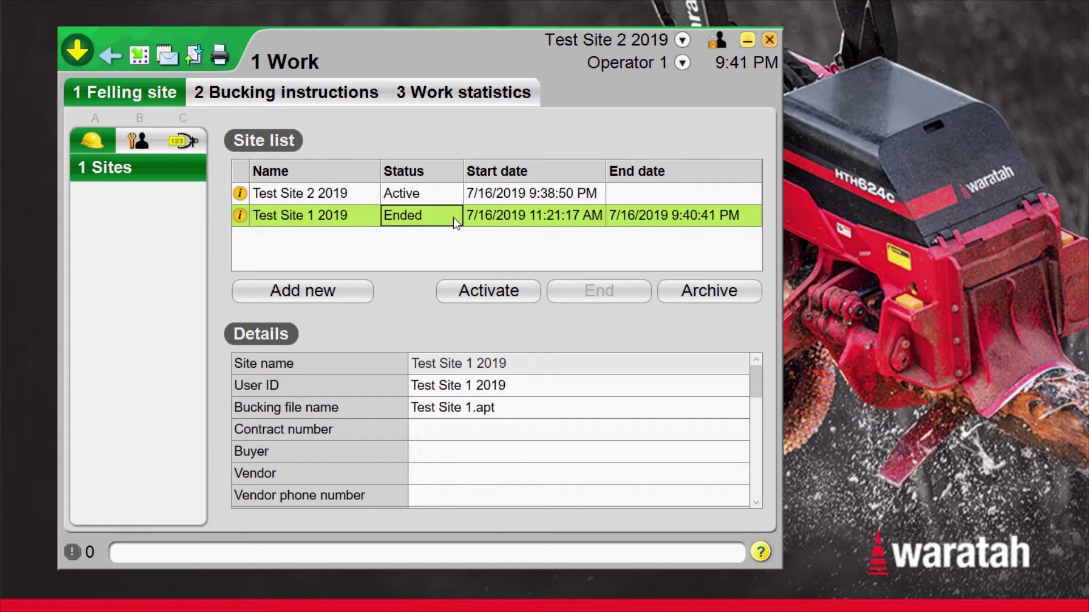
Archive only the selected site Test Site 1 2019, leaving Test Site 2 2019 active.
click(706, 290)
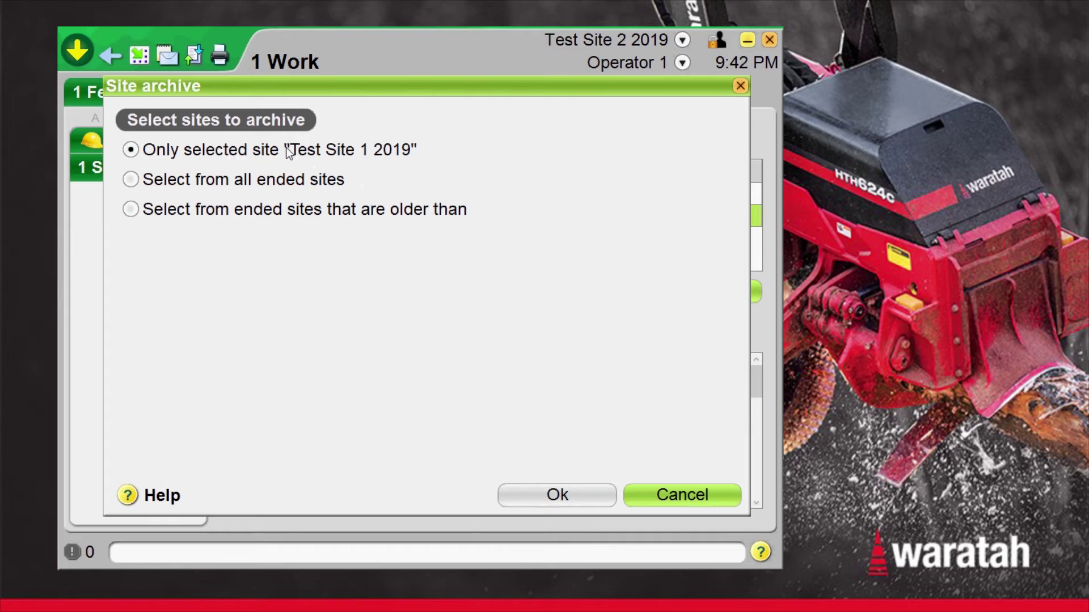
click(557, 496)
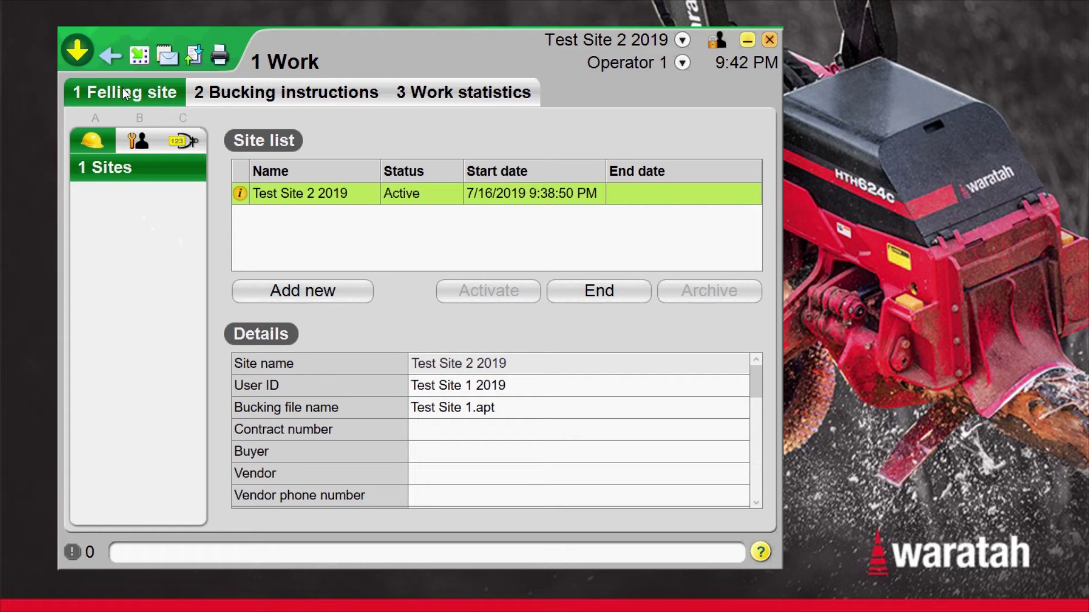
click(137, 142)
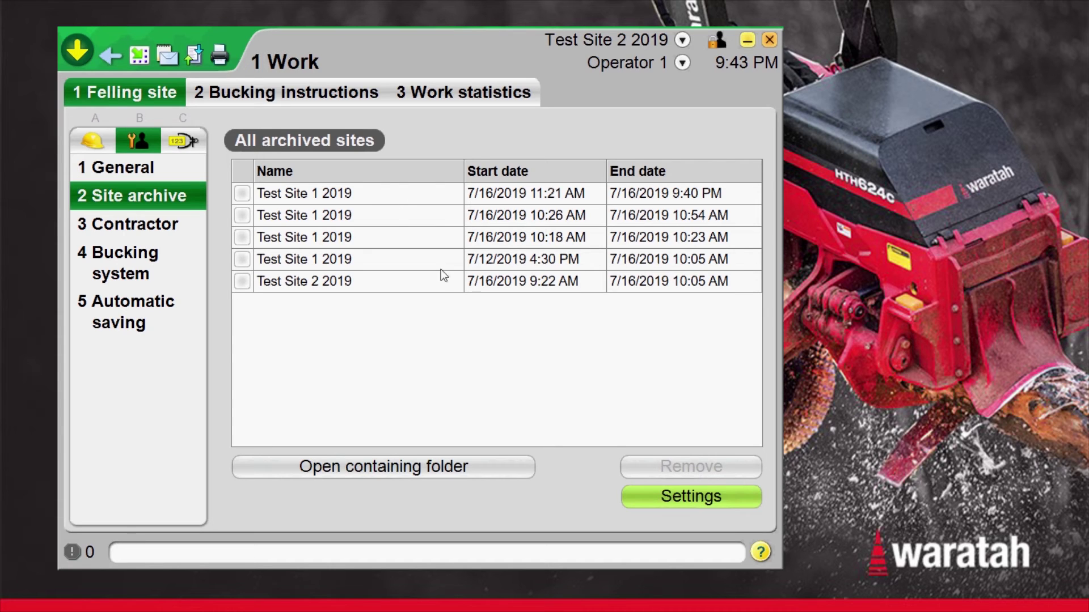
click(679, 498)
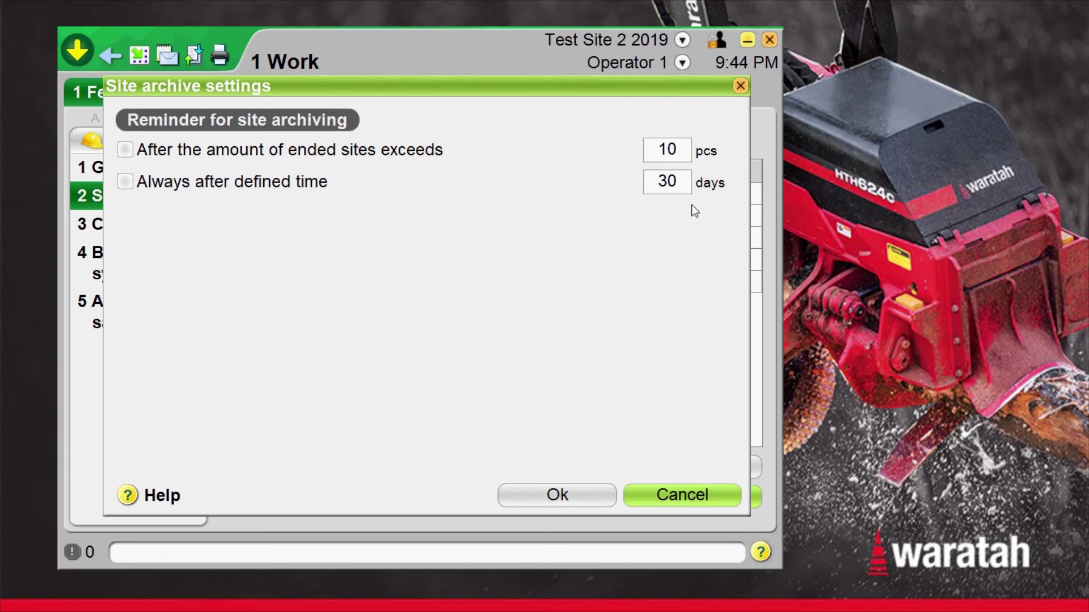
click(684, 491)
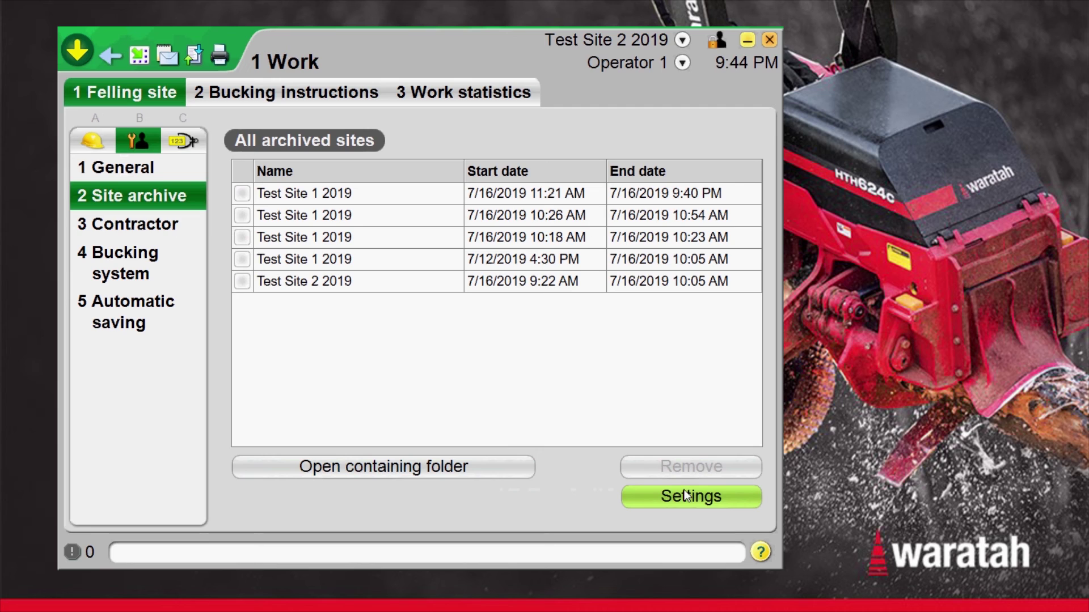
click(90, 142)
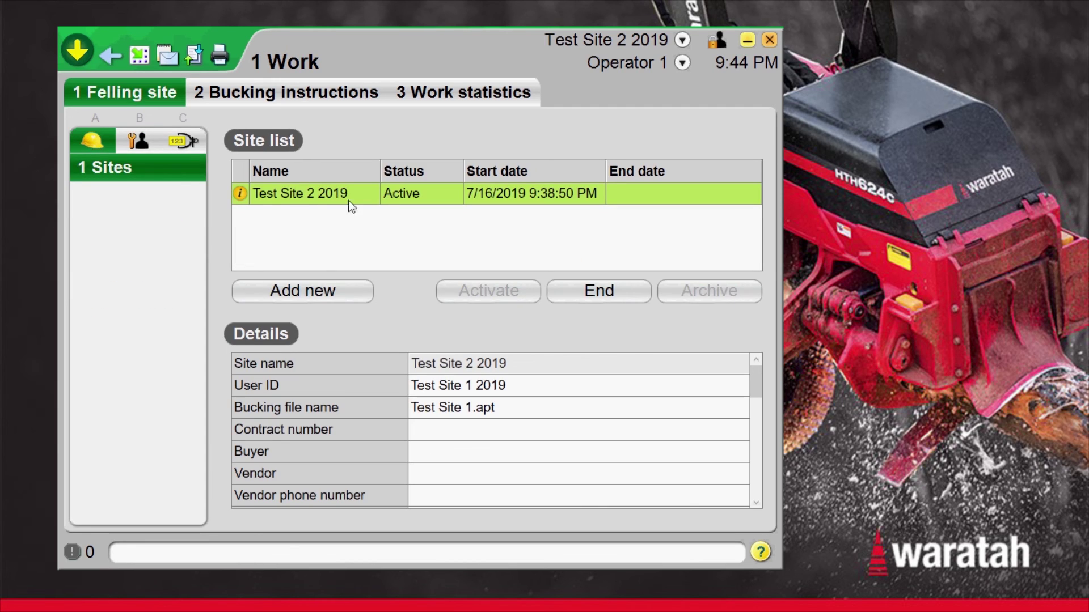